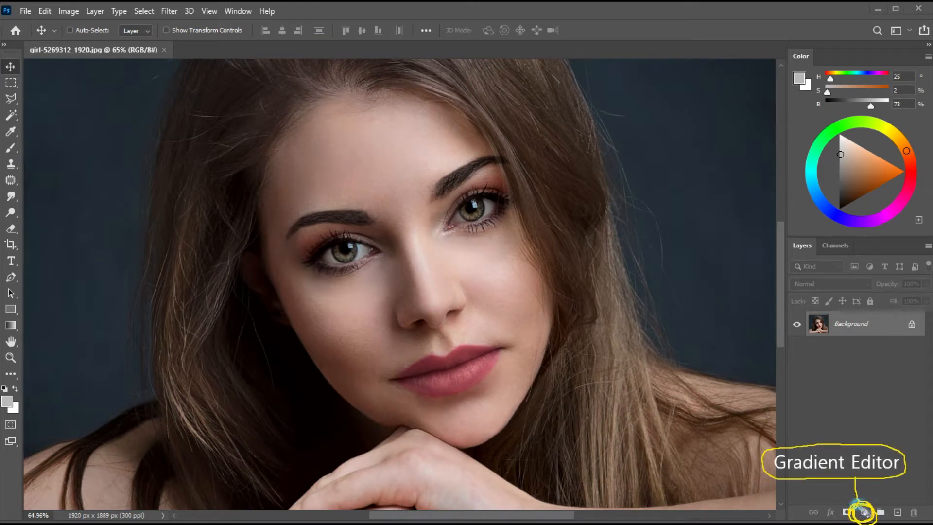
Add a Gradient fill layer above the Background portrait.
click(863, 512)
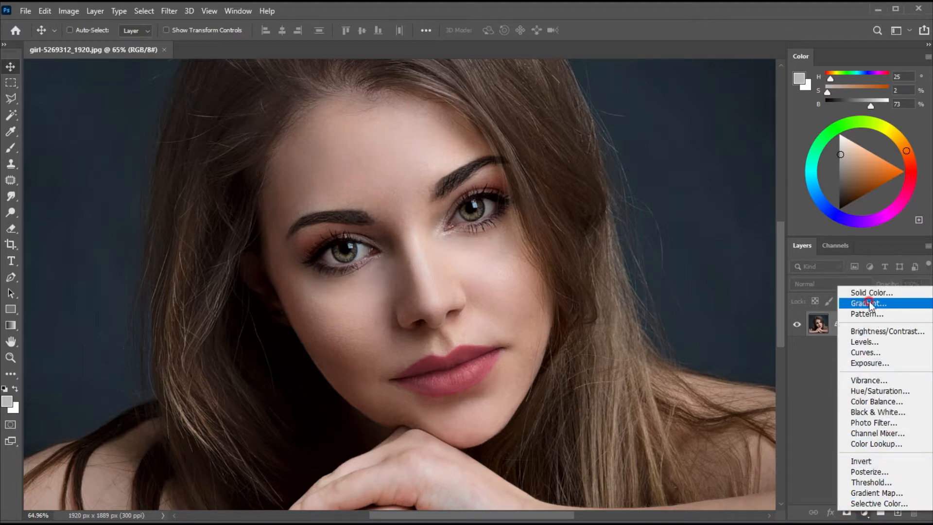
click(863, 304)
drag(685, 235, 698, 252)
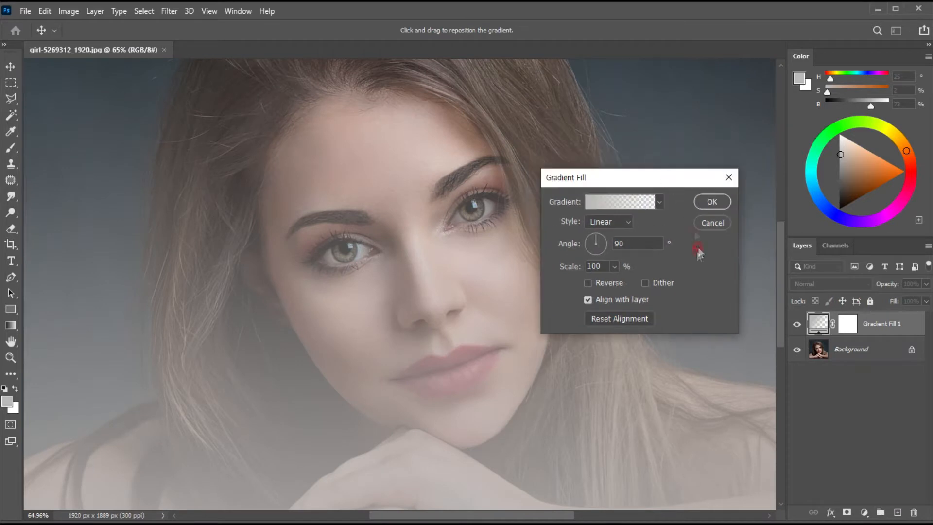
drag(581, 203, 660, 197)
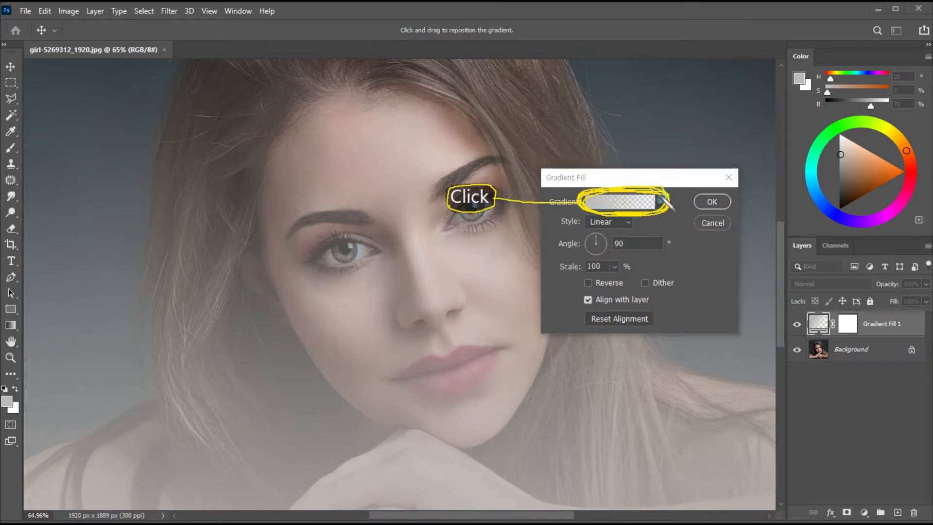
click(615, 193)
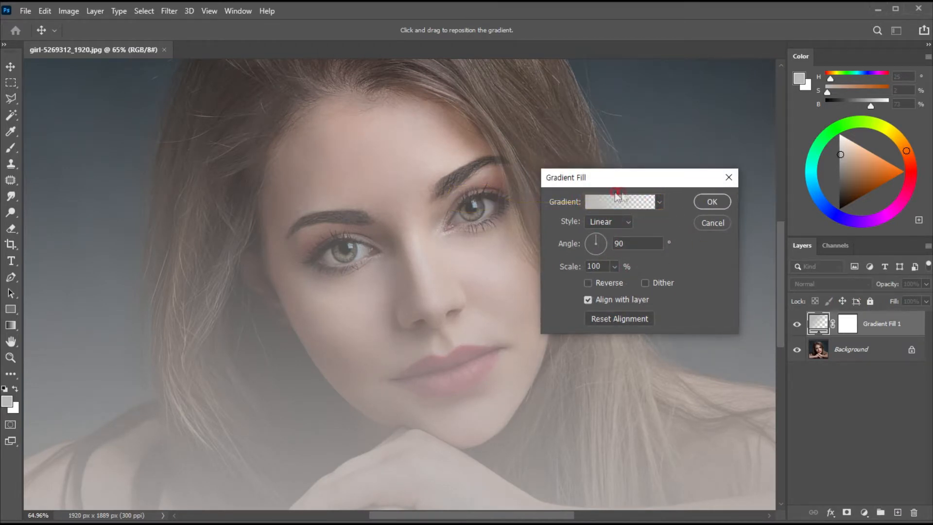
Change the gradient's opaque starting colour stop to bright blue 1e18f9, keeping the fade to transparent.
click(613, 204)
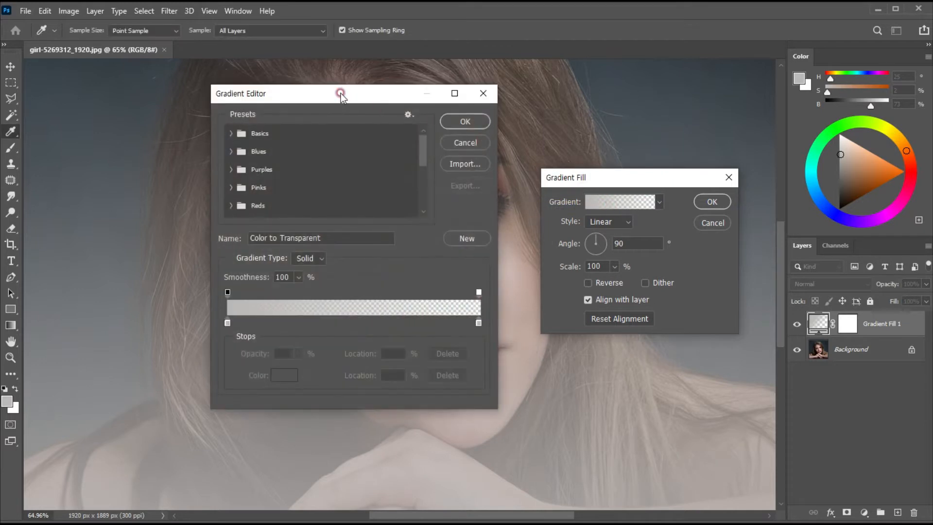
drag(341, 94, 344, 106)
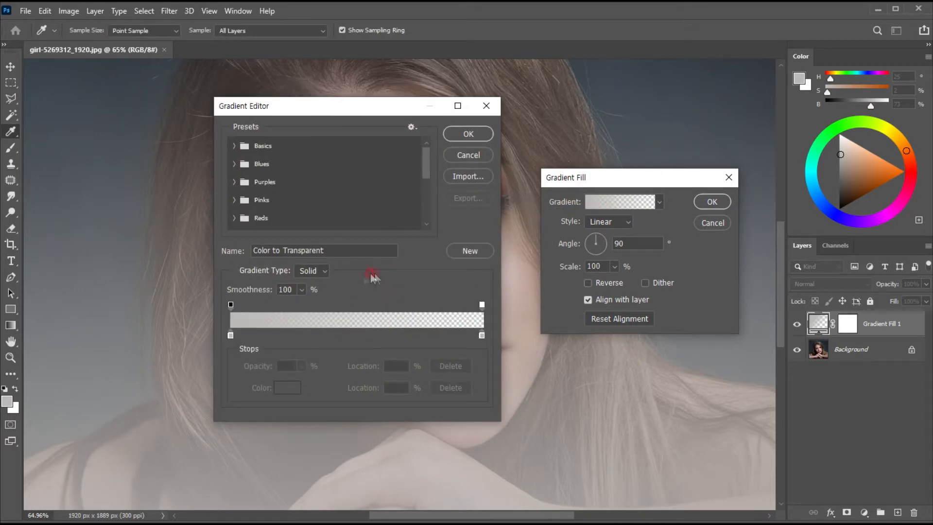
click(230, 335)
click(286, 387)
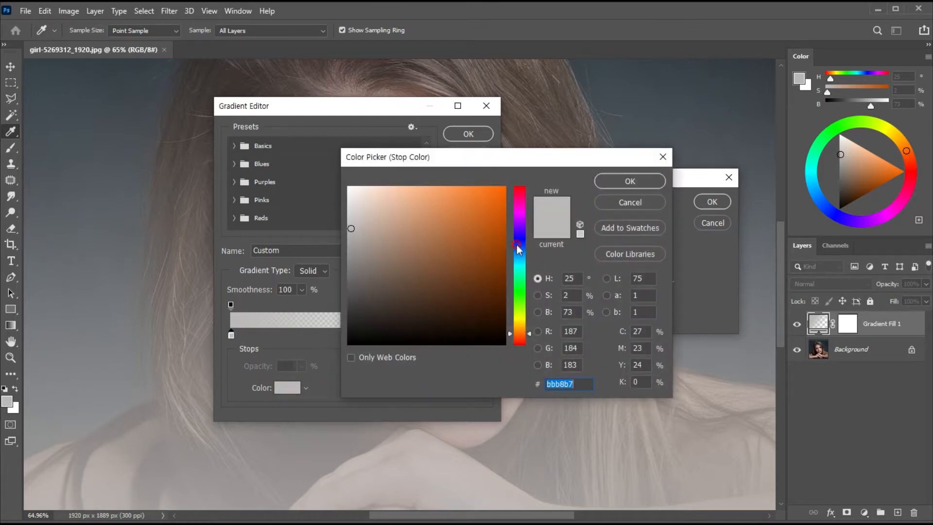
drag(519, 249, 518, 238)
click(490, 190)
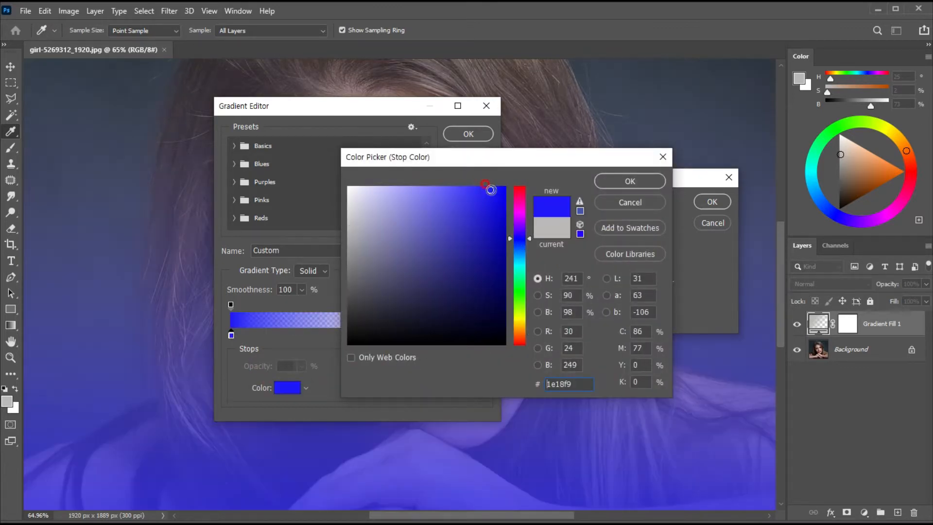
click(630, 181)
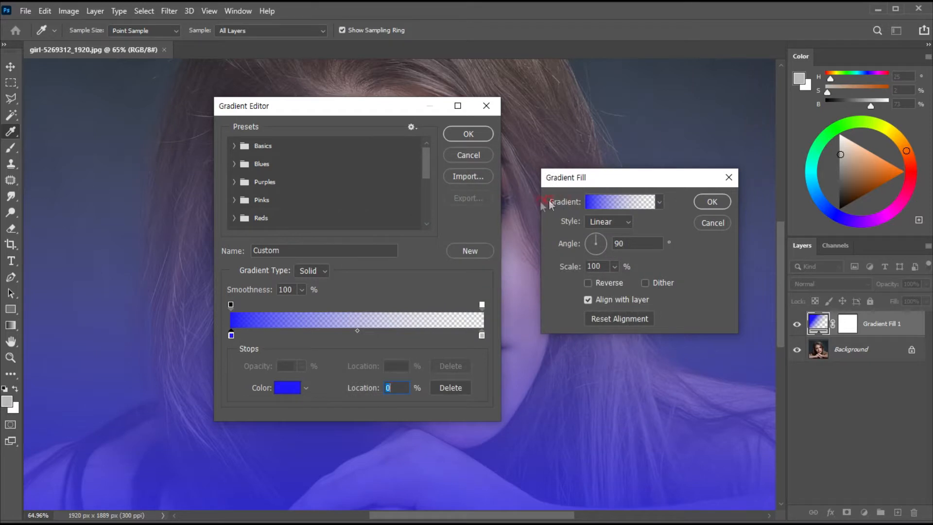
click(468, 136)
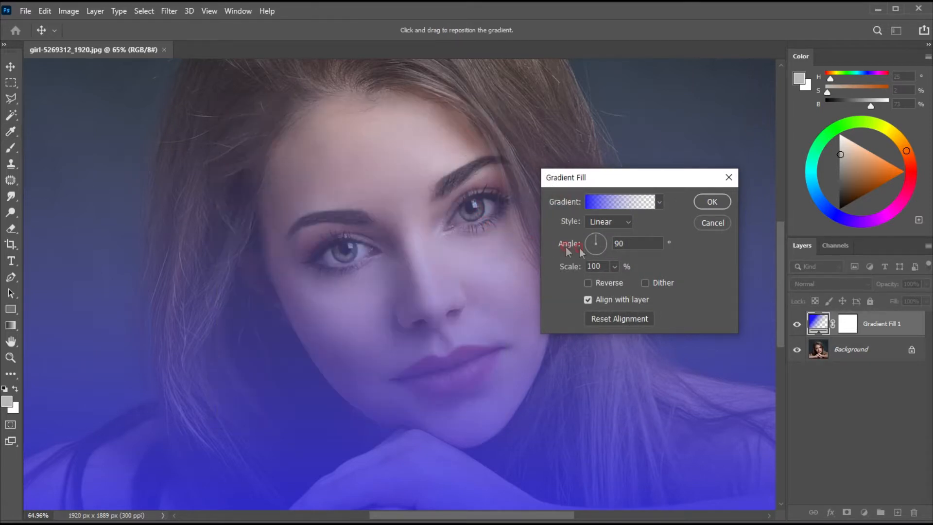
Set the blue gradient's angle to 0° and accept the gradient fill.
drag(626, 245, 605, 245)
click(603, 243)
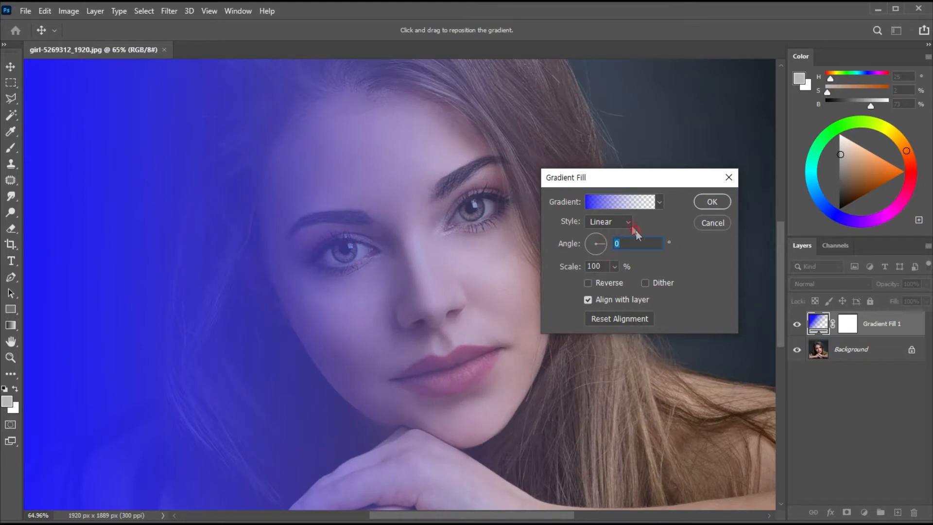
click(712, 201)
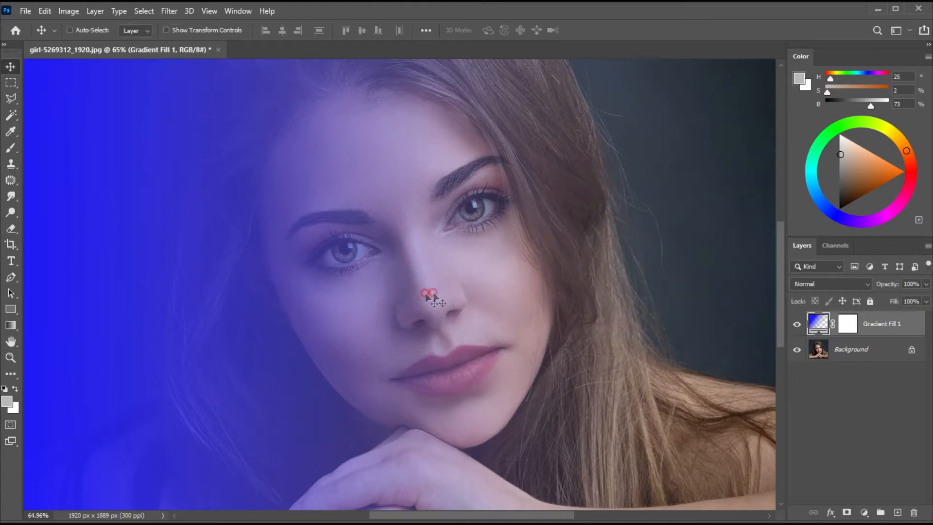
Set the blue gradient layer's blend mode to Soft Light and duplicate the layer.
mouse_move(790, 272)
mouse_down()
mouse_move(874, 274)
mouse_move(802, 295)
mouse_move(856, 269)
mouse_move(816, 296)
mouse_move(836, 276)
mouse_move(862, 294)
mouse_up()
click(841, 284)
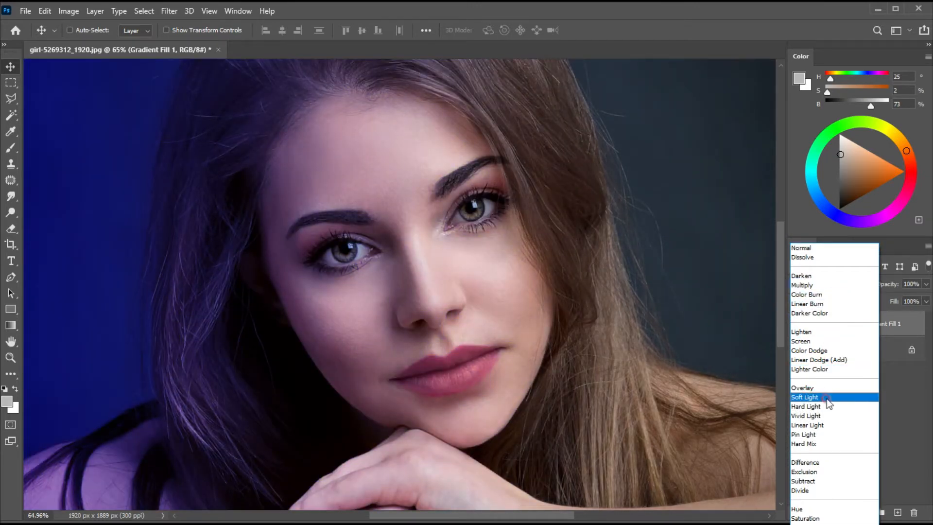
click(828, 398)
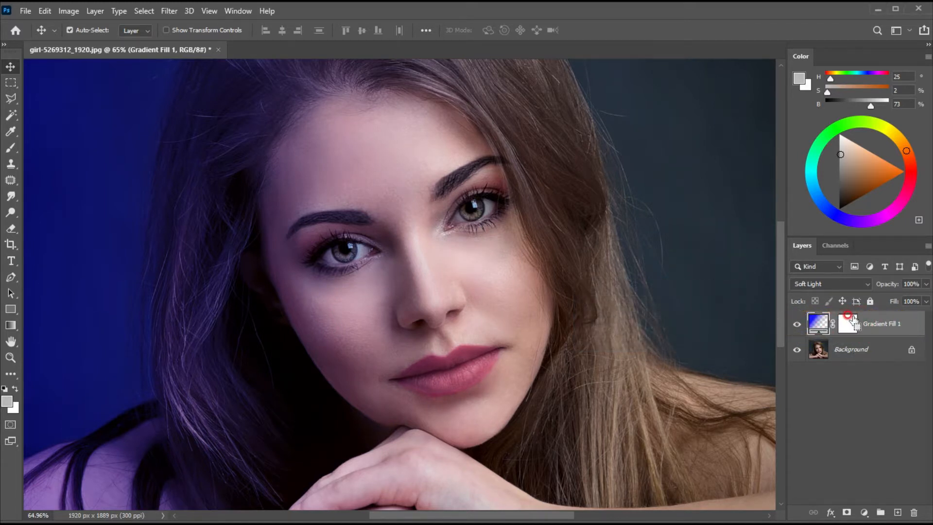
key(ctrl+j)
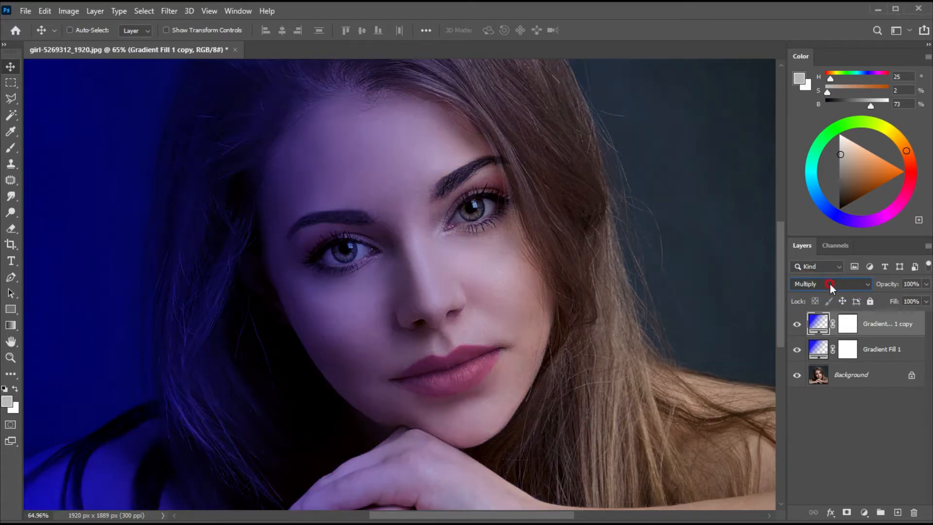
Give the duplicated blue gradient layer the Lighten blend mode and an opacity of 50%.
click(828, 284)
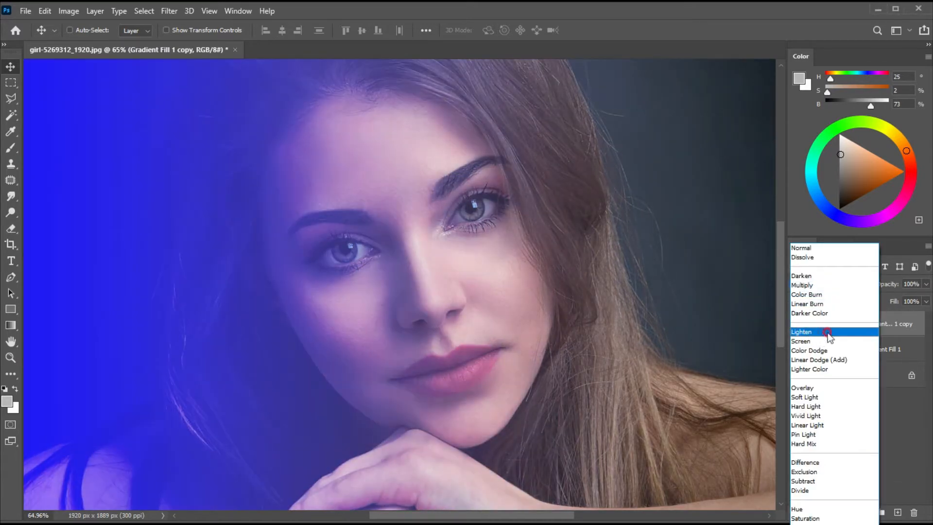
click(810, 333)
click(566, 306)
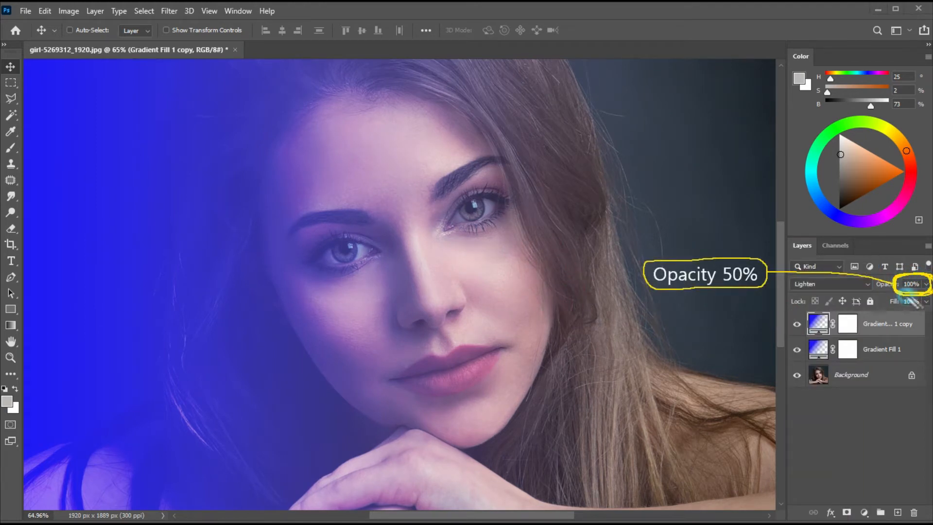
click(902, 284)
click(925, 284)
click(898, 300)
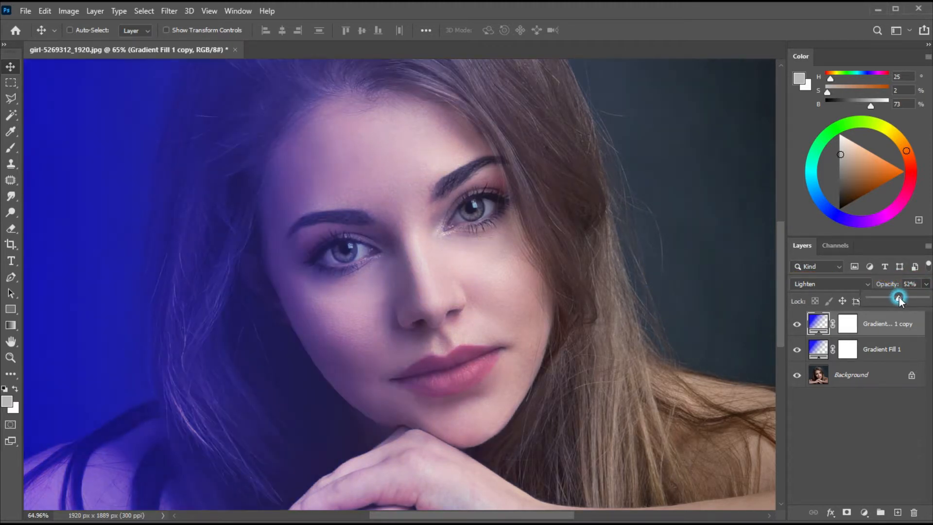
click(691, 272)
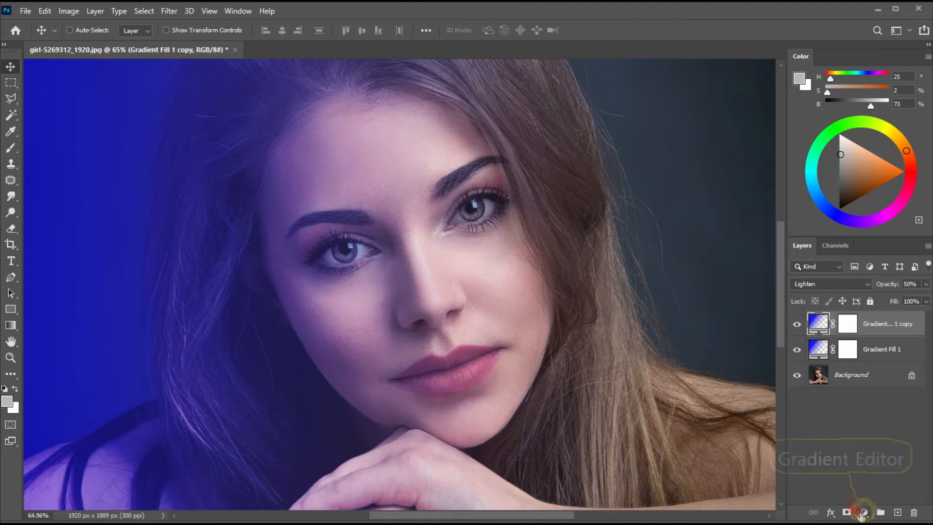
Add a second Gradient fill layer on top of the blue gradient layers.
click(862, 513)
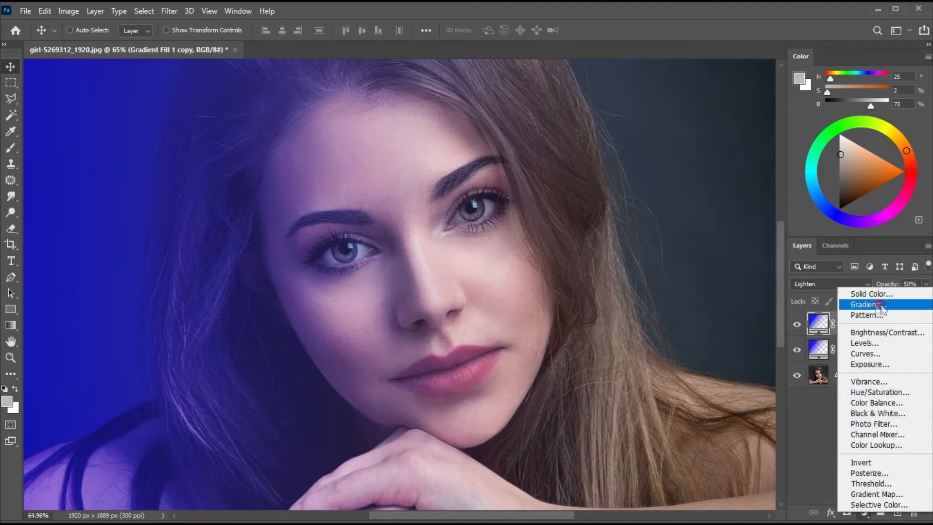
click(874, 305)
drag(644, 182, 652, 166)
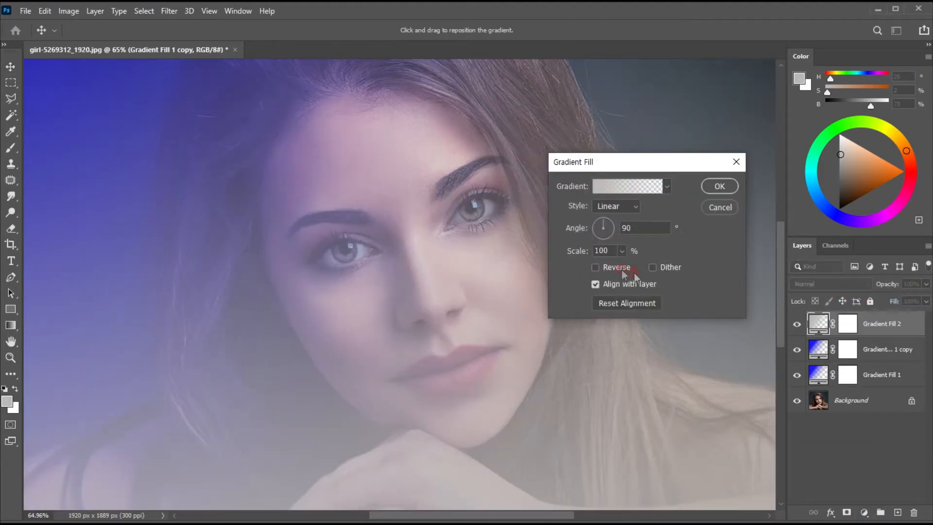
Change the new gradient's opaque starting colour stop to bright orange fa6902.
click(621, 188)
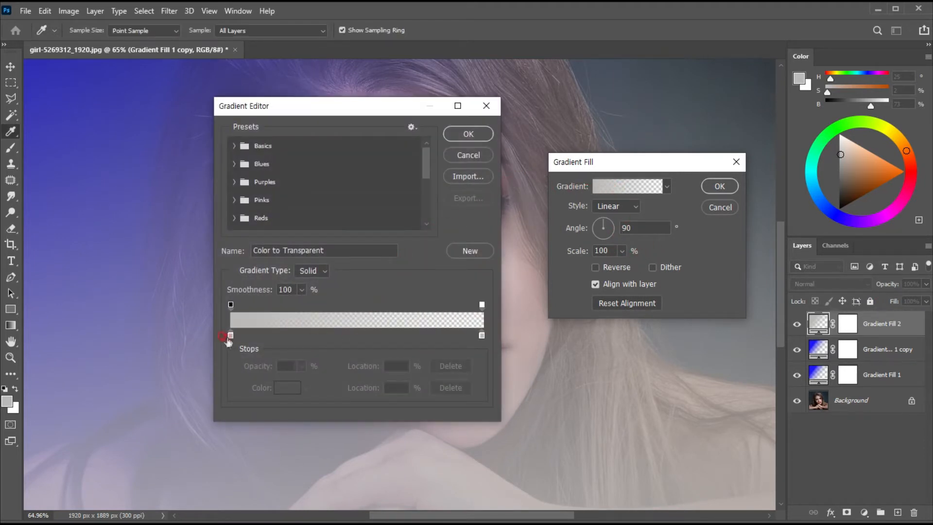
click(232, 334)
click(288, 388)
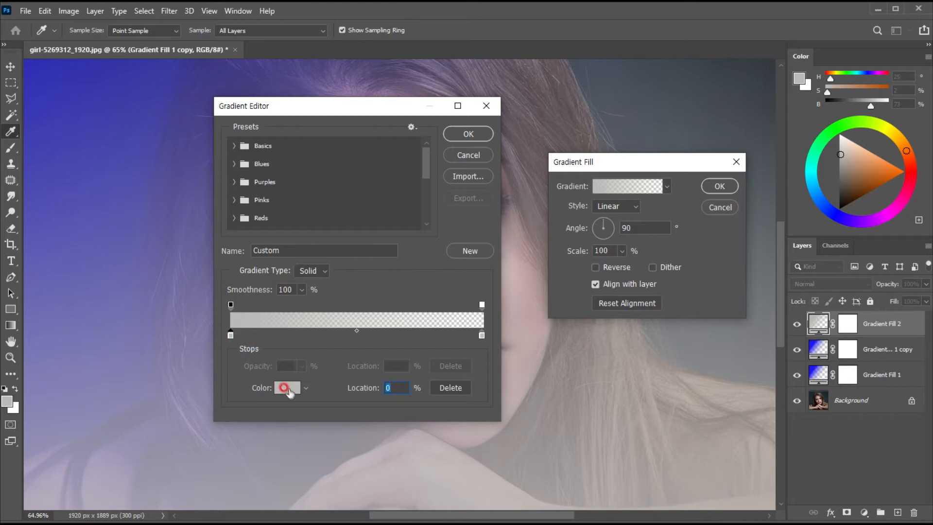
click(502, 199)
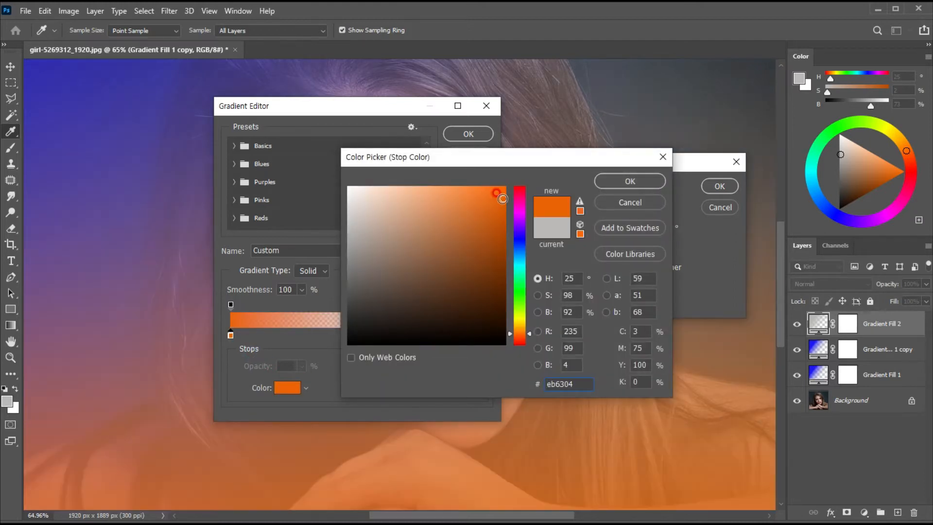
click(504, 189)
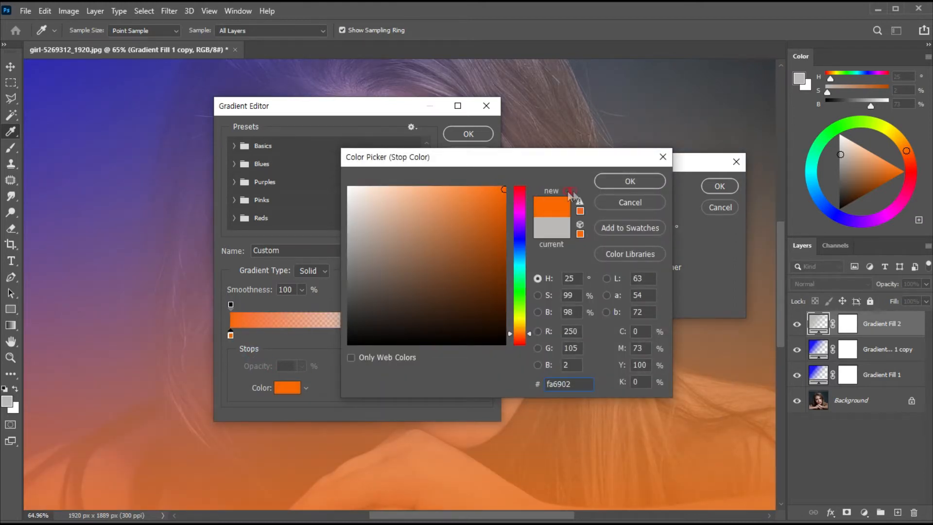
click(631, 182)
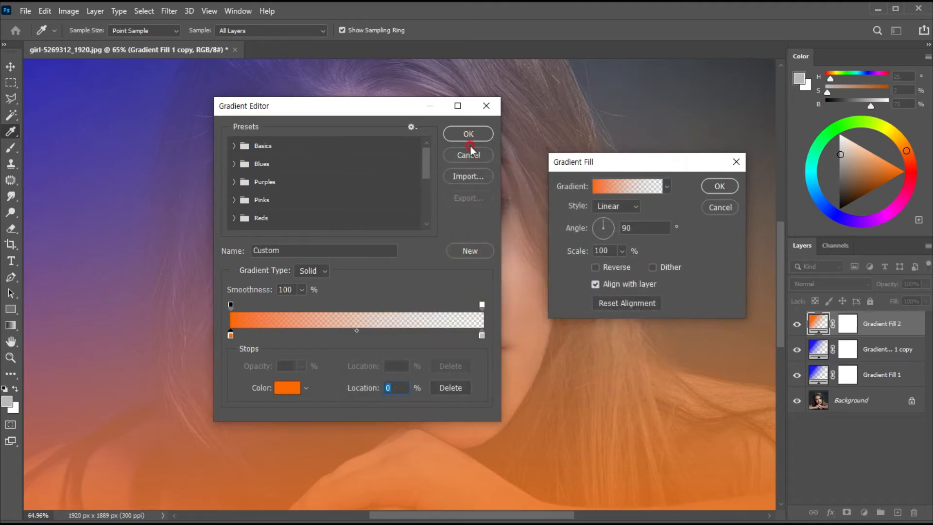
click(468, 135)
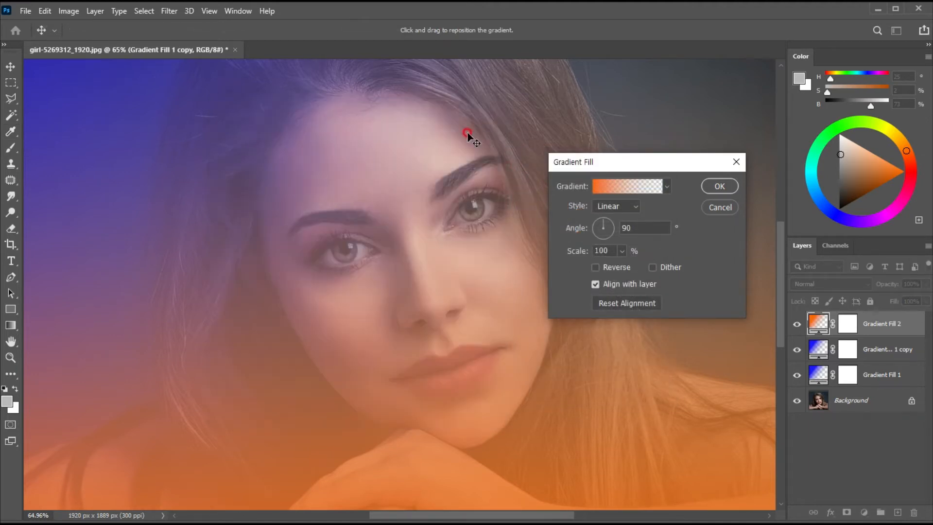
Set the orange gradient's angle to -180° and accept the gradient fill.
click(594, 229)
double_click(641, 228)
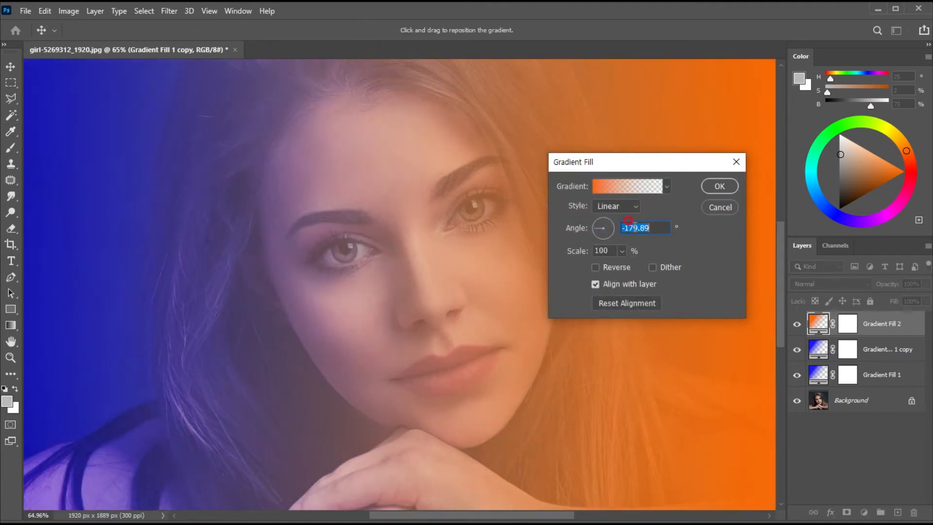
text(-180)
click(693, 236)
click(721, 187)
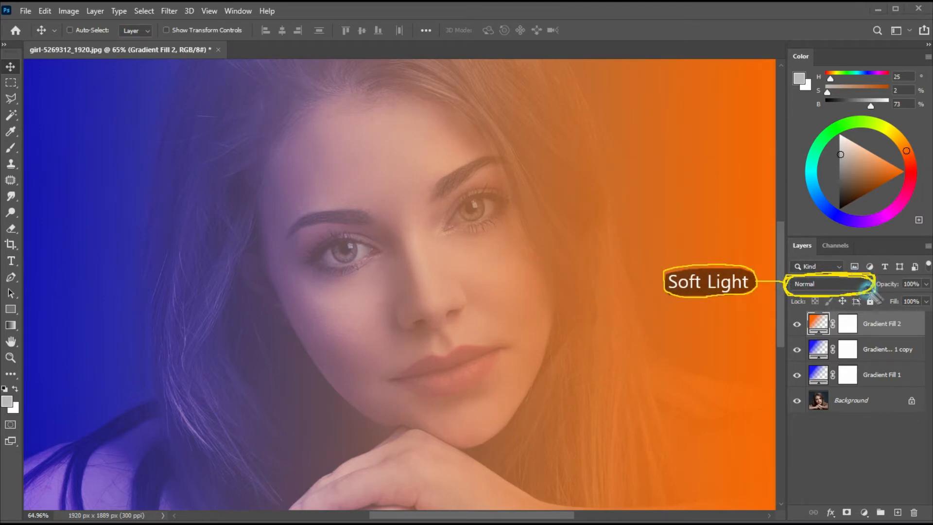
Set the orange gradient layer's blend mode to Soft Light and duplicate the layer.
click(828, 286)
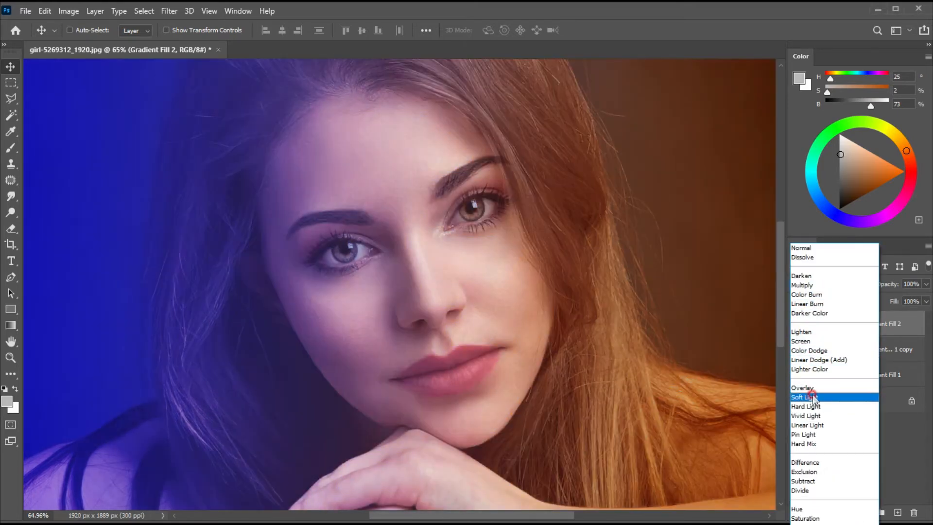
click(821, 400)
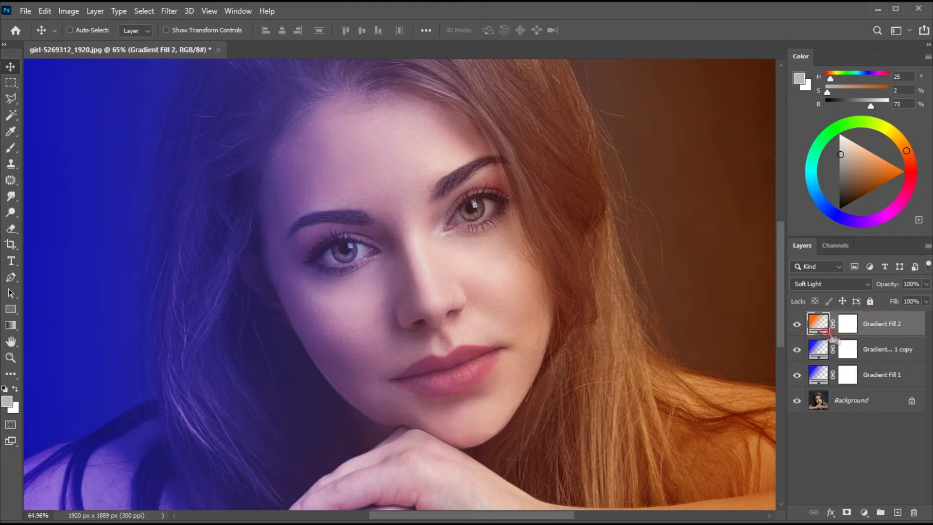
key(ctrl+j)
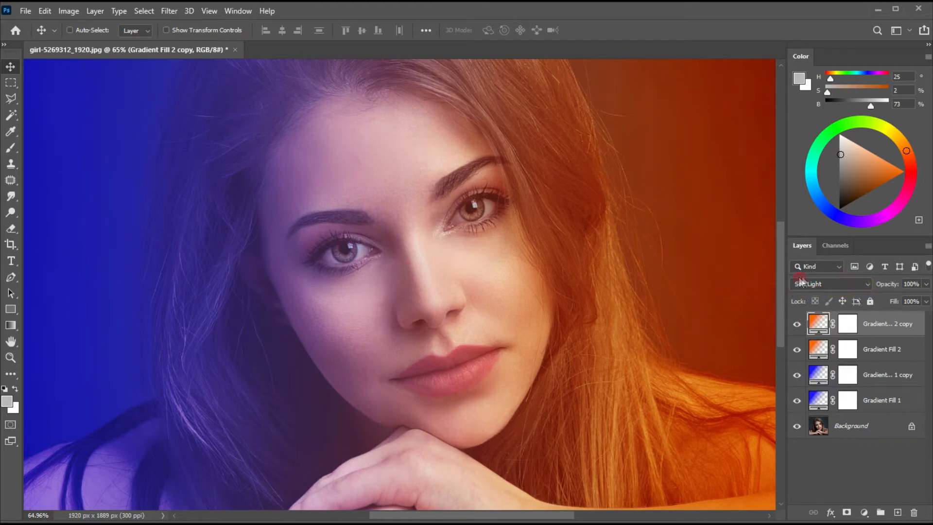
Give the duplicated orange gradient layer the Lighten blend mode and an opacity of 50%.
click(834, 284)
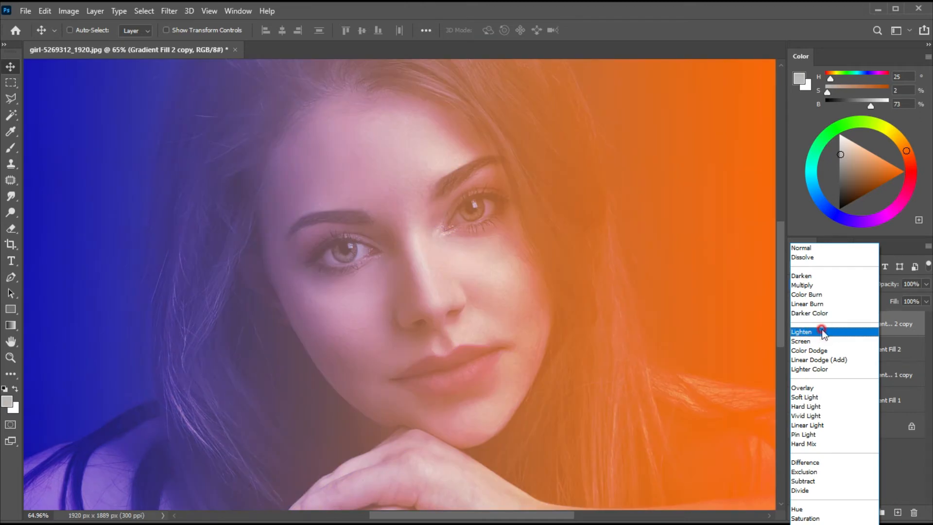
click(808, 332)
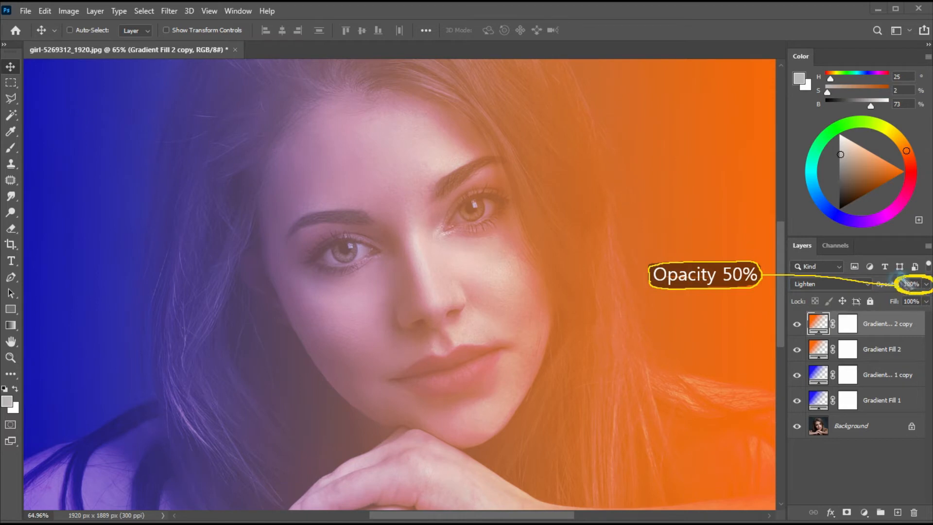
click(922, 287)
drag(926, 297, 898, 303)
click(604, 258)
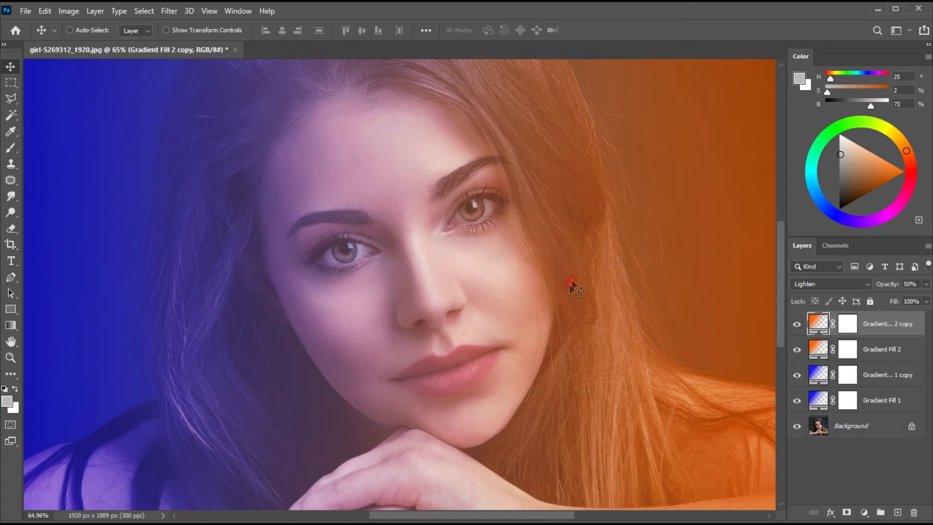
Add a Color Balance adjustment layer on top with midtones at Cyan-Red +44, Magenta-Green -22 and Yellow-Blue +47.
click(862, 510)
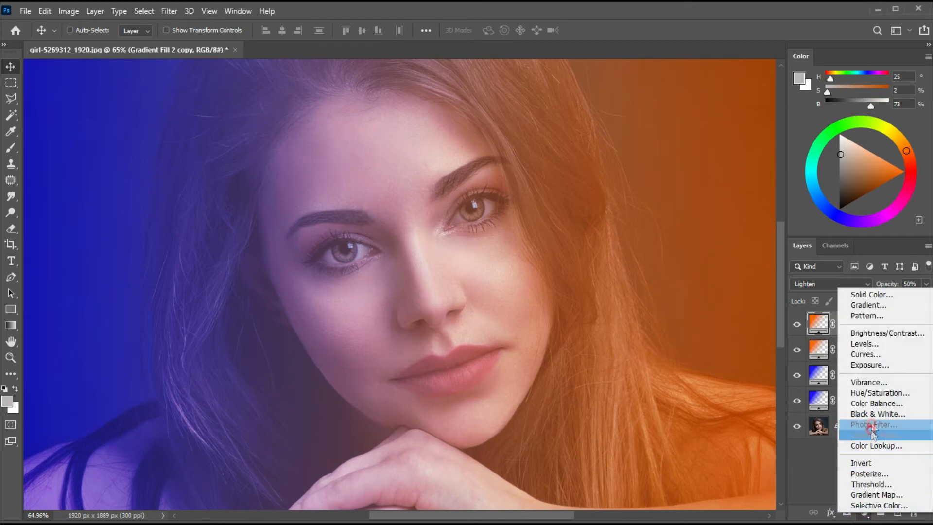
click(871, 403)
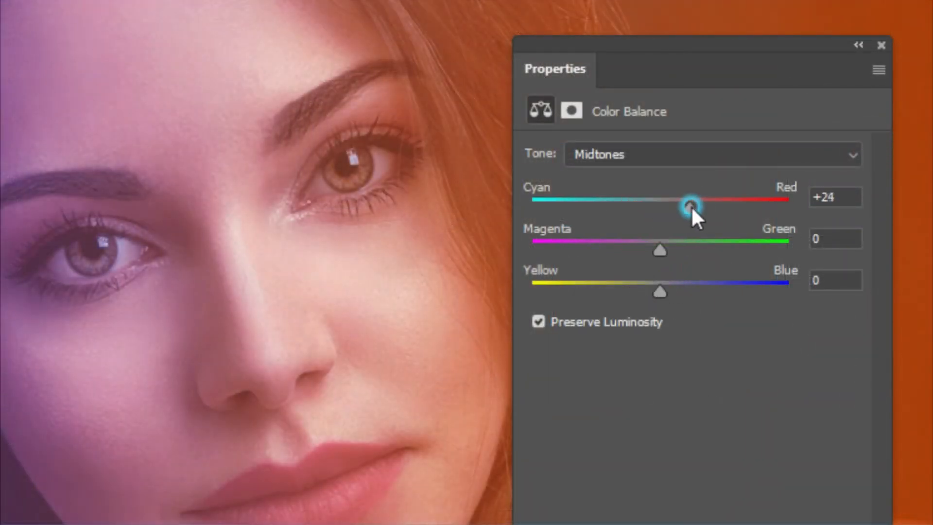
drag(661, 291, 720, 290)
drag(659, 250, 631, 248)
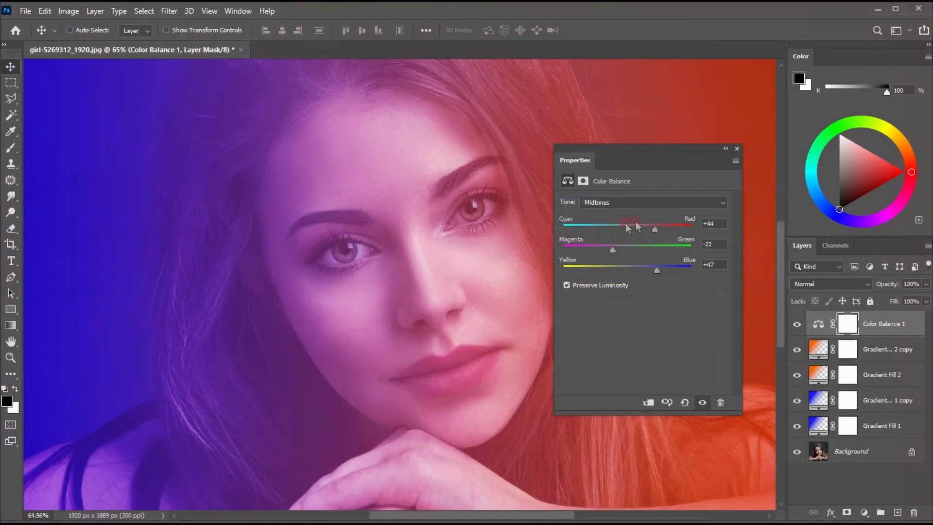
click(737, 148)
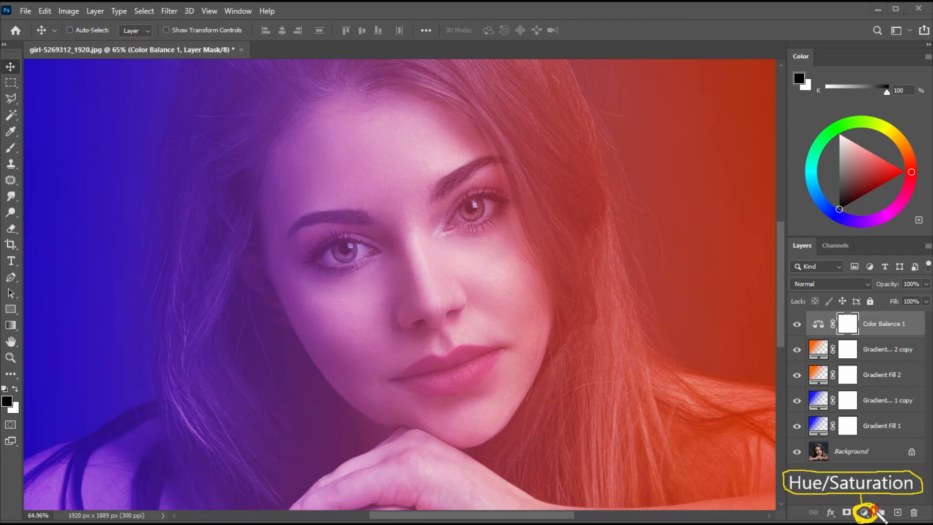
Add a Hue/Saturation adjustment layer above the colour balance and set its master saturation to -100.
click(864, 511)
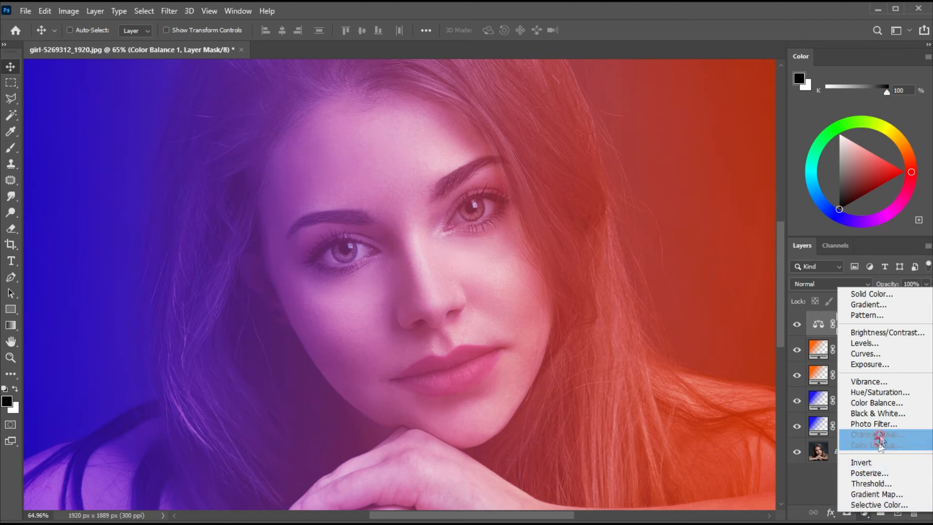
click(861, 392)
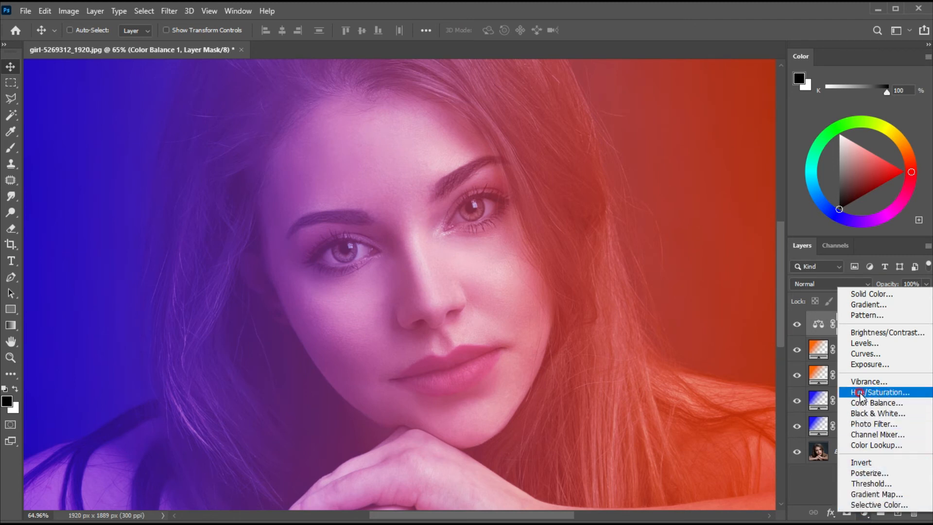
drag(648, 164, 669, 152)
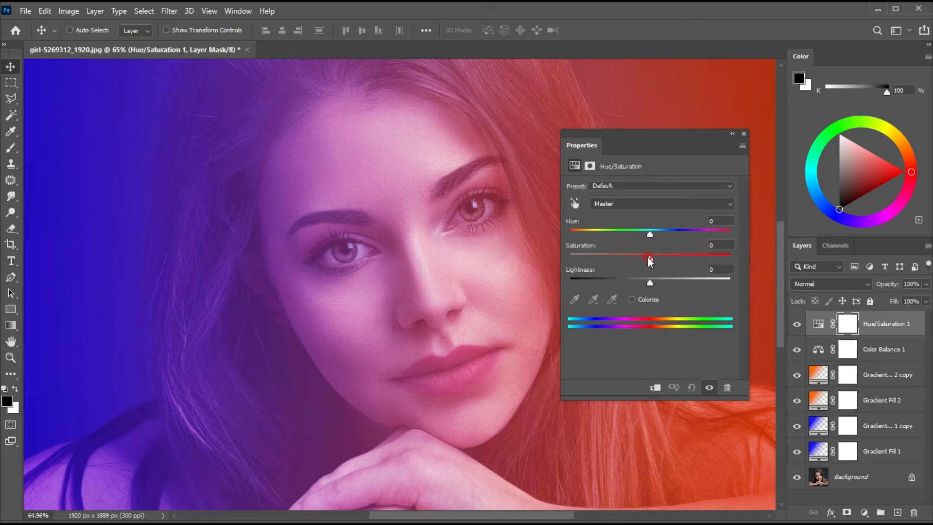
drag(651, 260, 570, 251)
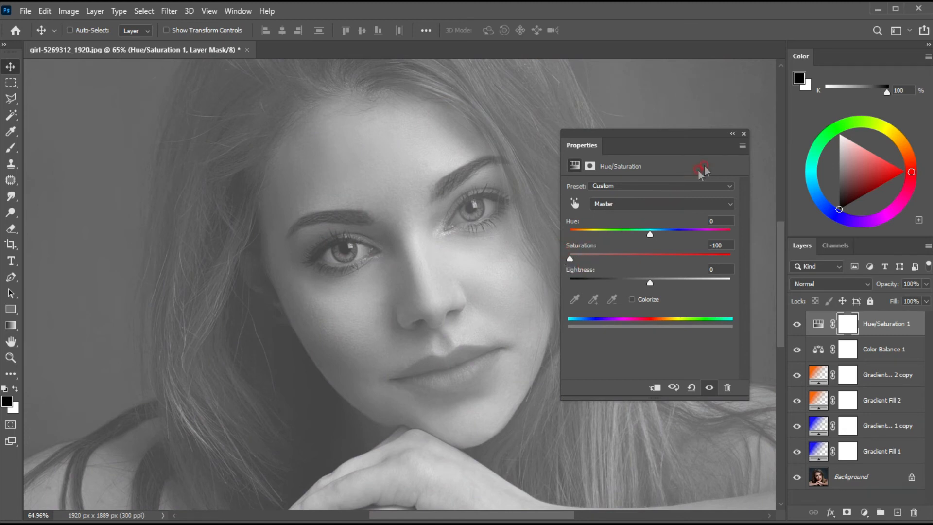
click(743, 133)
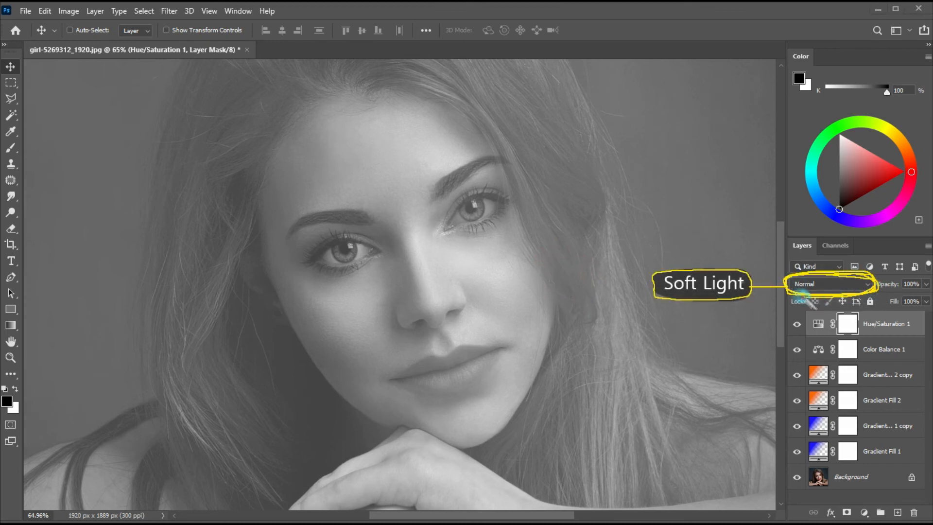
Set the Hue/Saturation adjustment layer's blend mode to Soft Light.
click(825, 277)
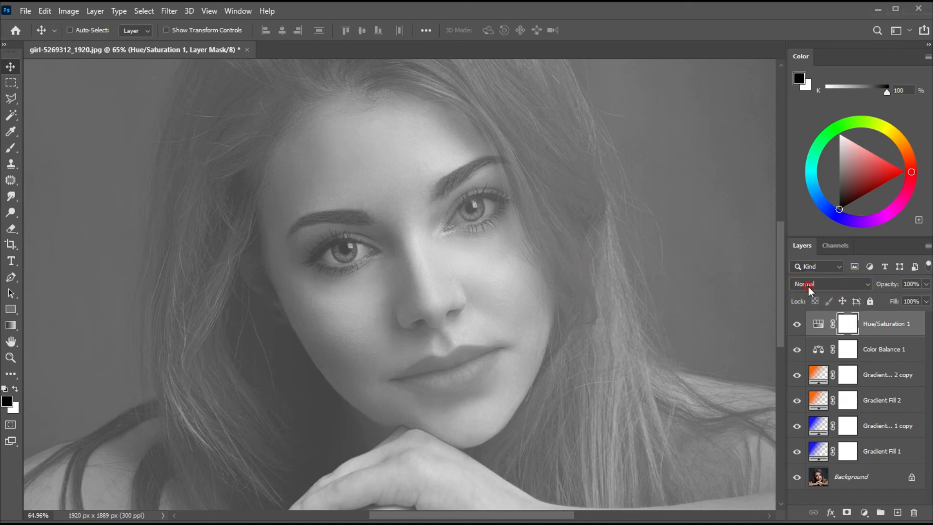
click(828, 282)
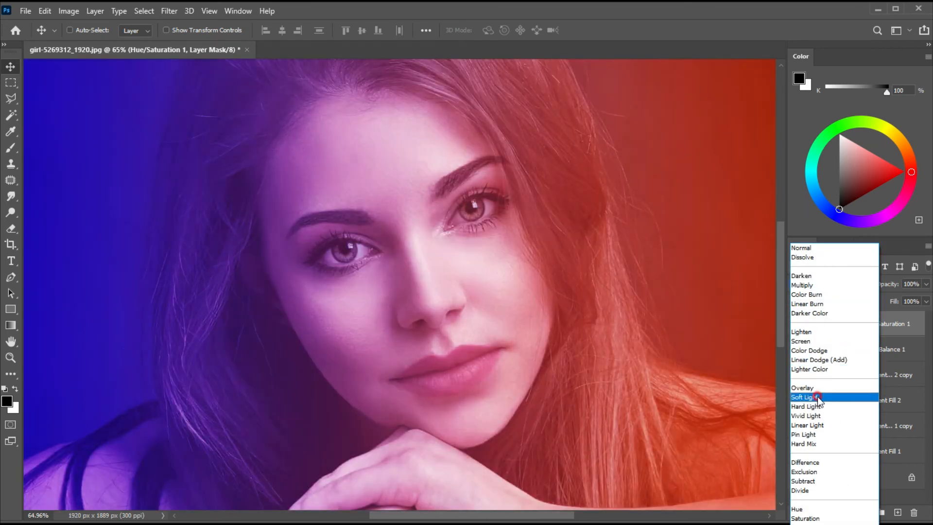
click(811, 398)
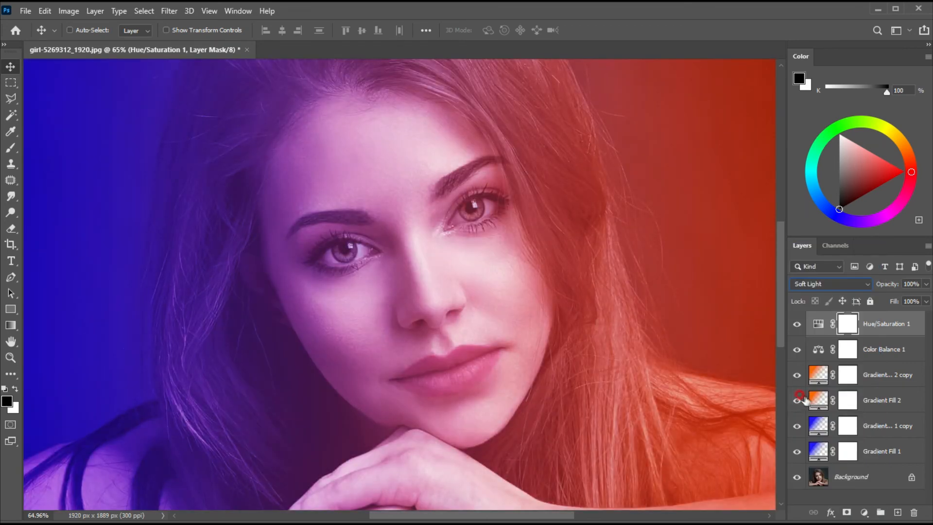